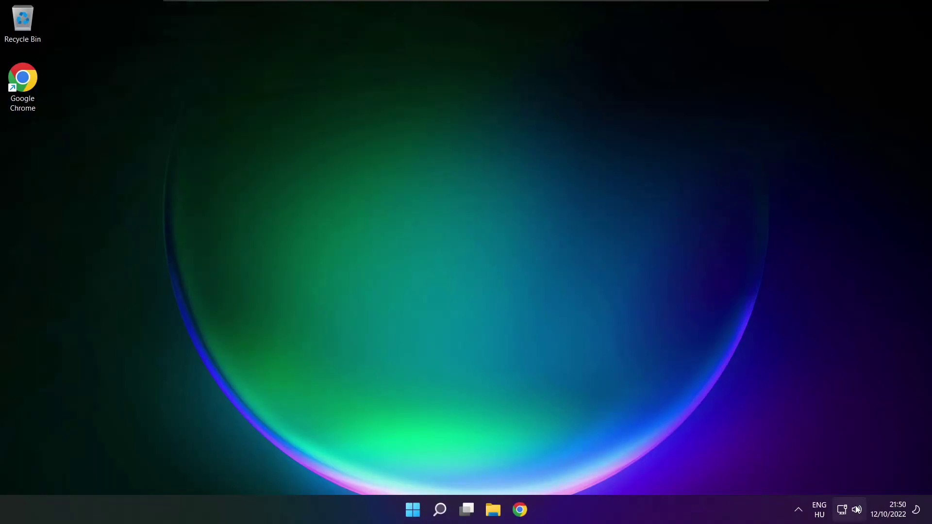
Step: Make Speakers (High Definition Audio Device) the Quick Settings output device and dismiss the panel
click(857, 511)
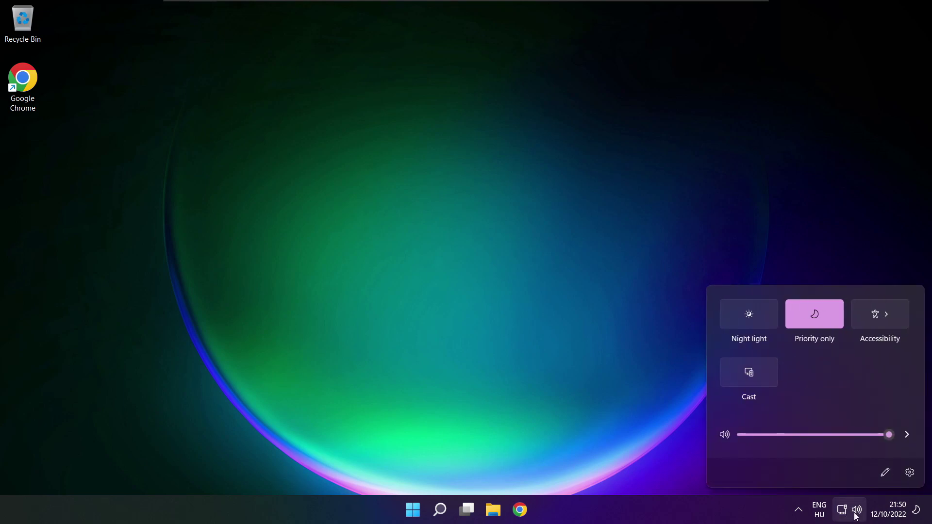
click(908, 436)
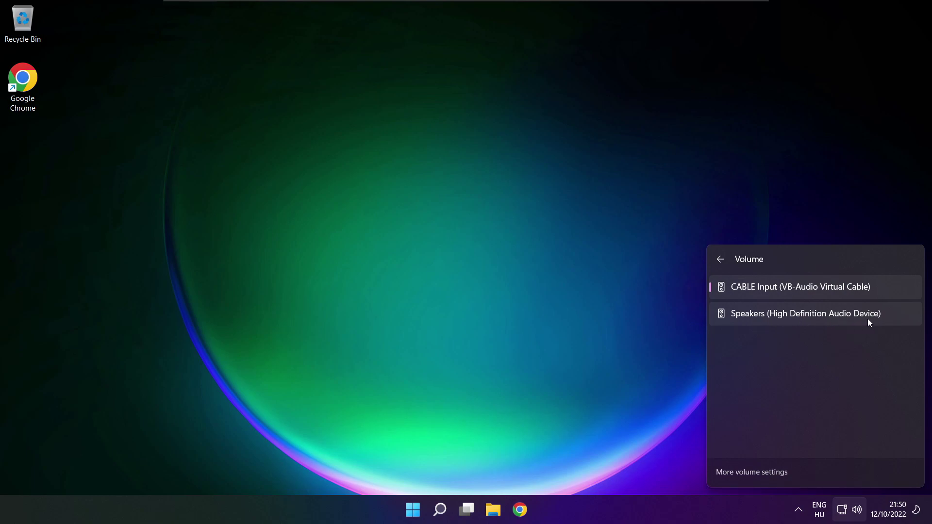
click(890, 318)
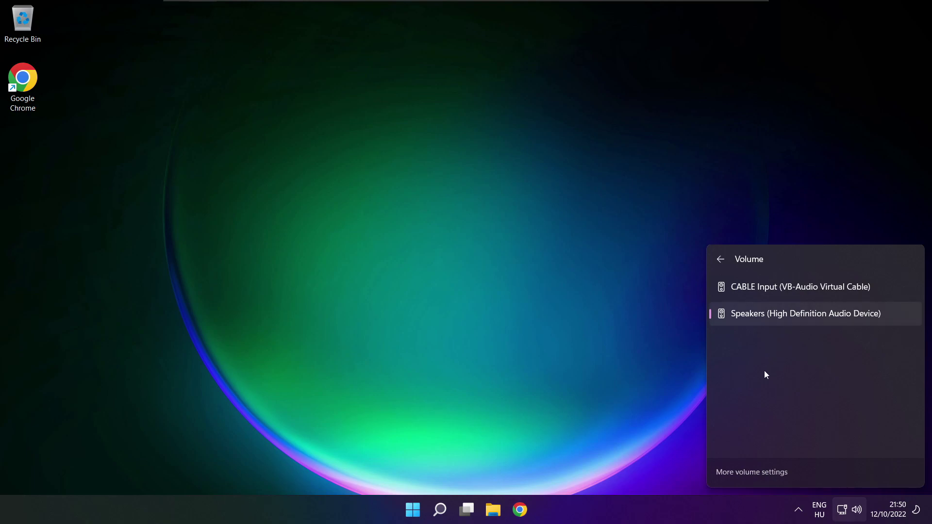
click(494, 286)
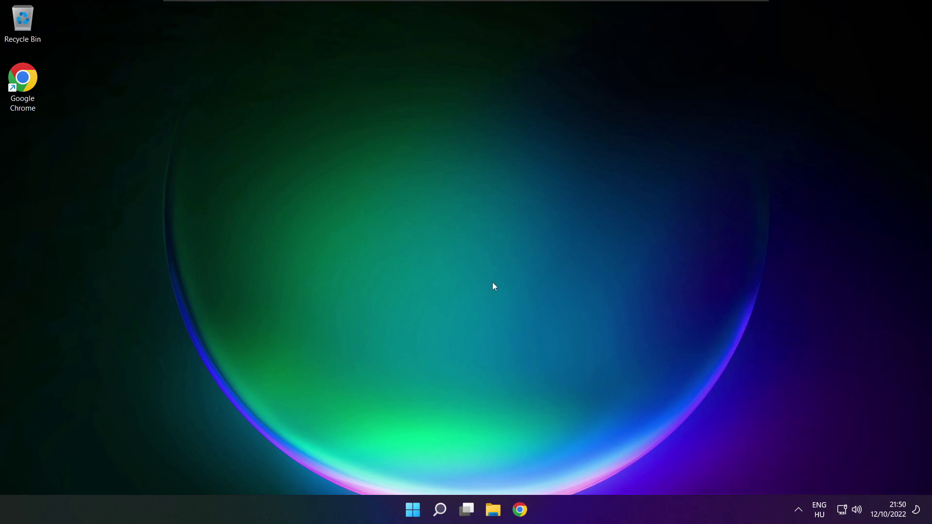
Step: Check the Start menu's restart options, then reopen the Quick Settings output device list
click(413, 510)
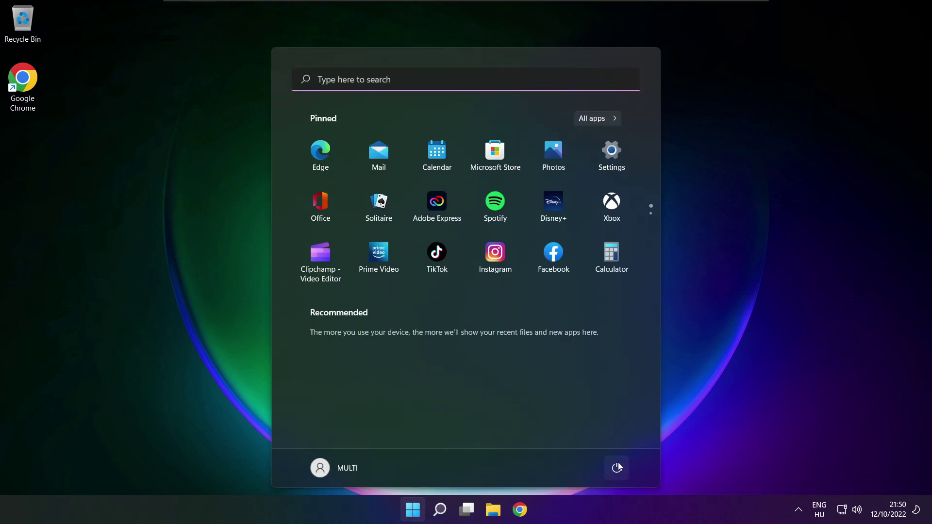
click(618, 467)
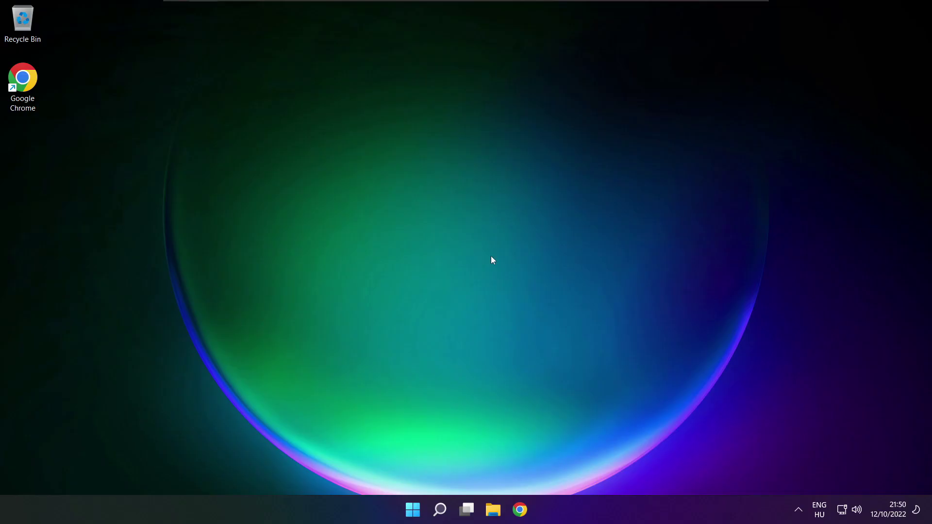
click(857, 511)
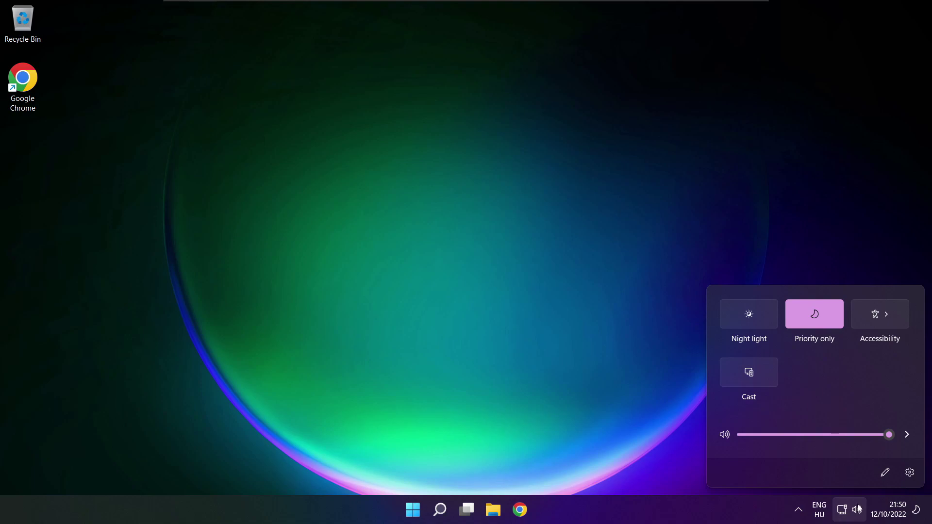
click(908, 435)
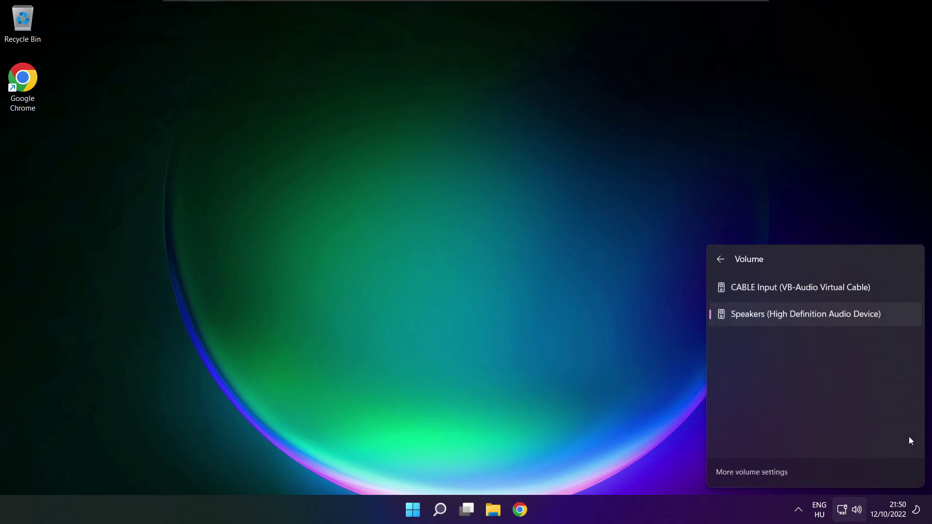
Step: In Sound settings, confirm Speakers as output at volume 100 and scroll down to Advanced
click(755, 473)
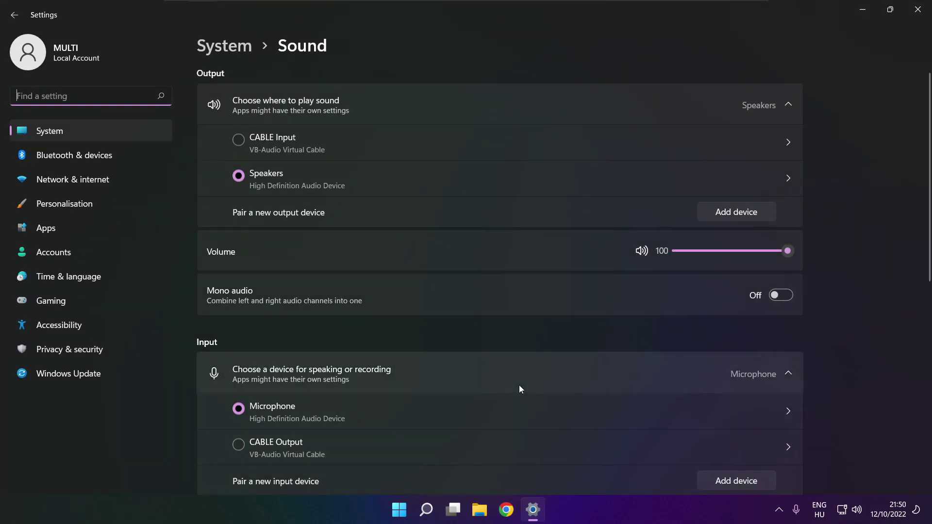
click(249, 176)
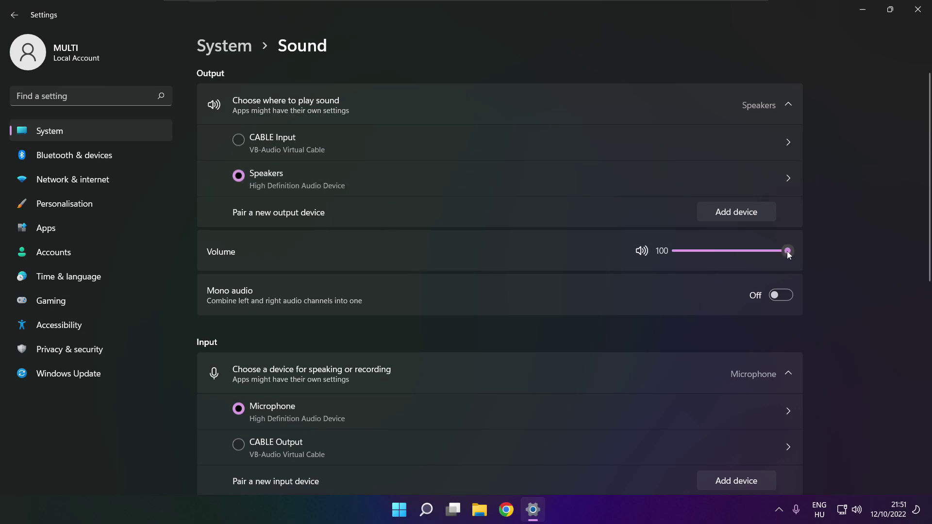
mouse_move(787, 251)
mouse_down()
mouse_move(721, 252)
mouse_move(802, 252)
mouse_up()
drag(927, 247, 925, 407)
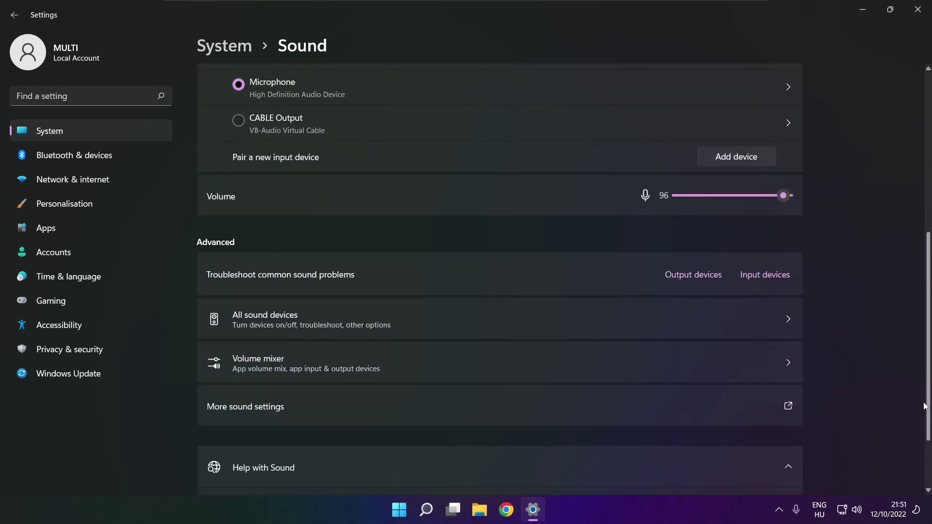
Step: Disable the CABLE Input playback device in the classic Sound panel, then bring up the Speakers options
click(385, 413)
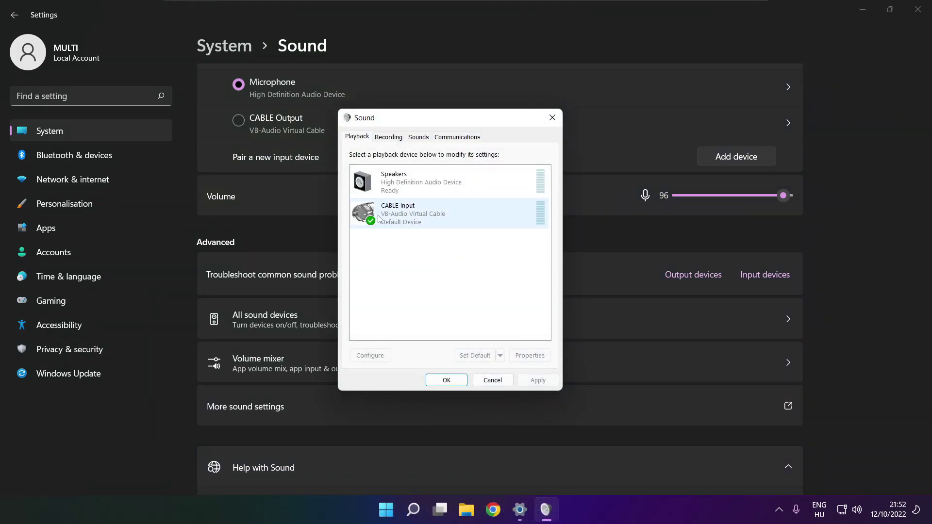
click(474, 224)
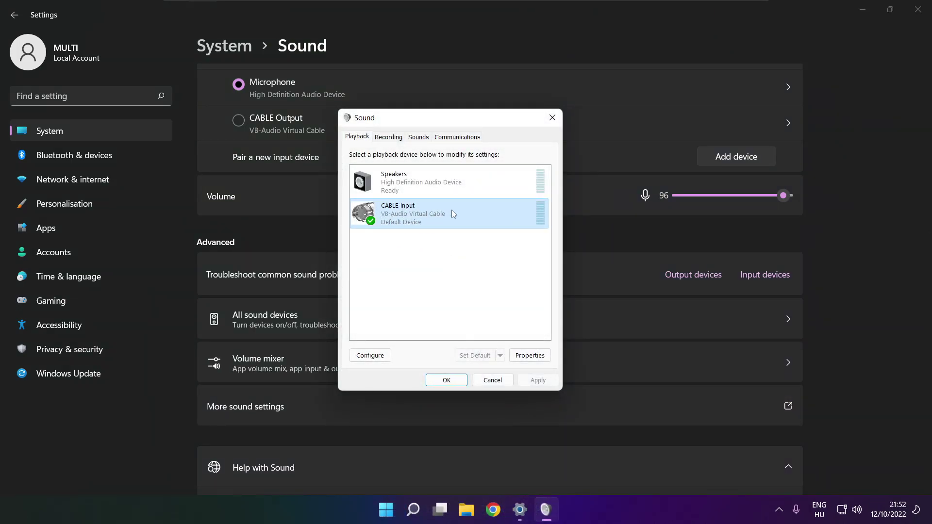
right_click(493, 213)
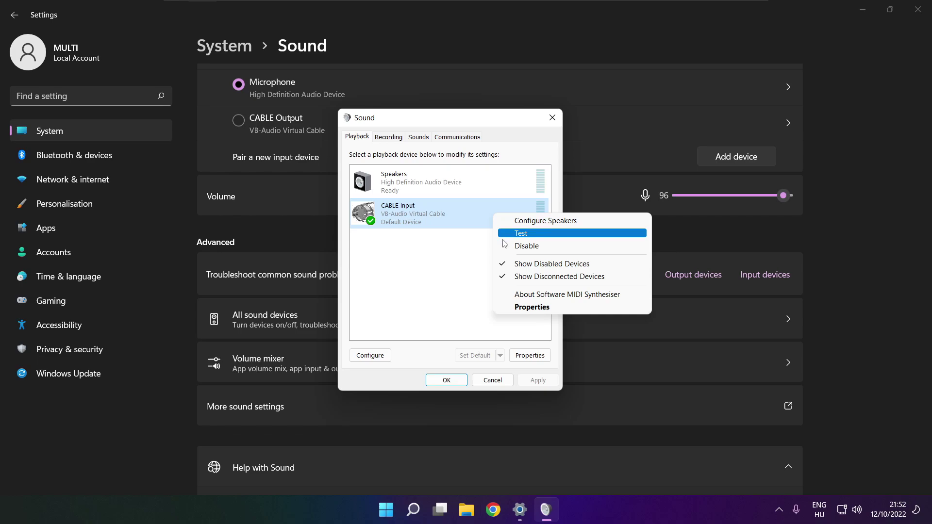
click(540, 246)
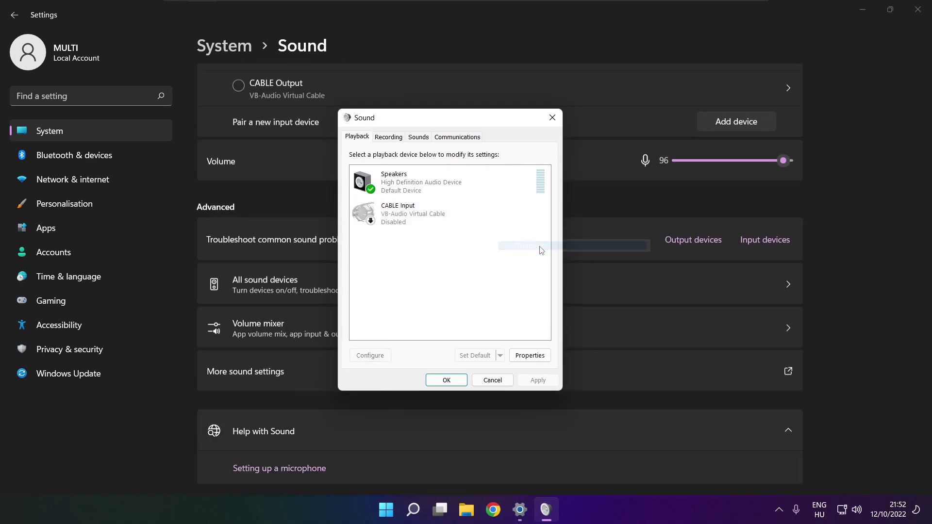
click(438, 194)
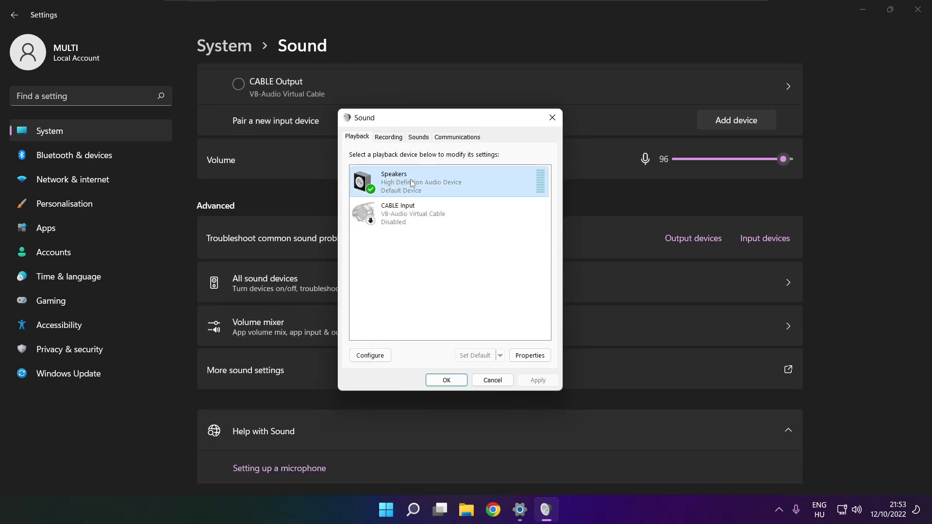
right_click(452, 186)
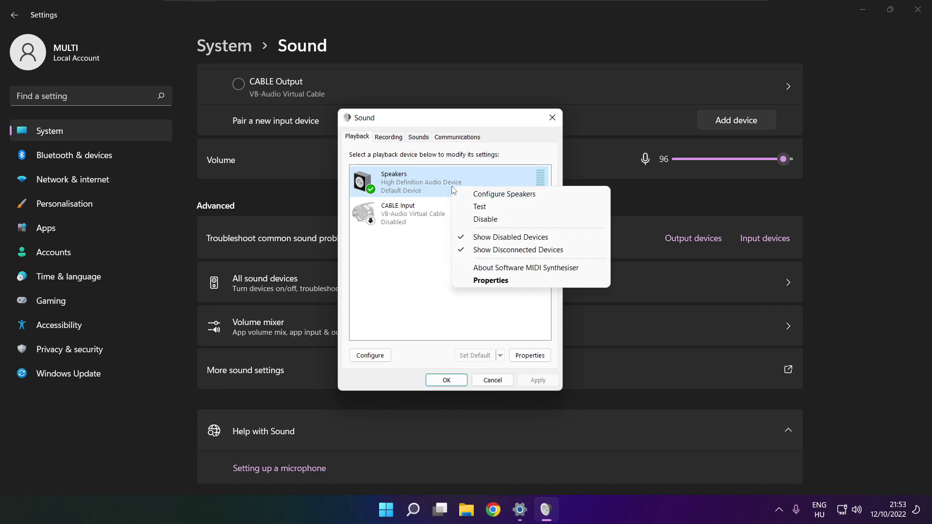
Step: Configure Speakers as 7.1 Surround, keeping all optional and full-range speakers, and finish the wizard
click(514, 196)
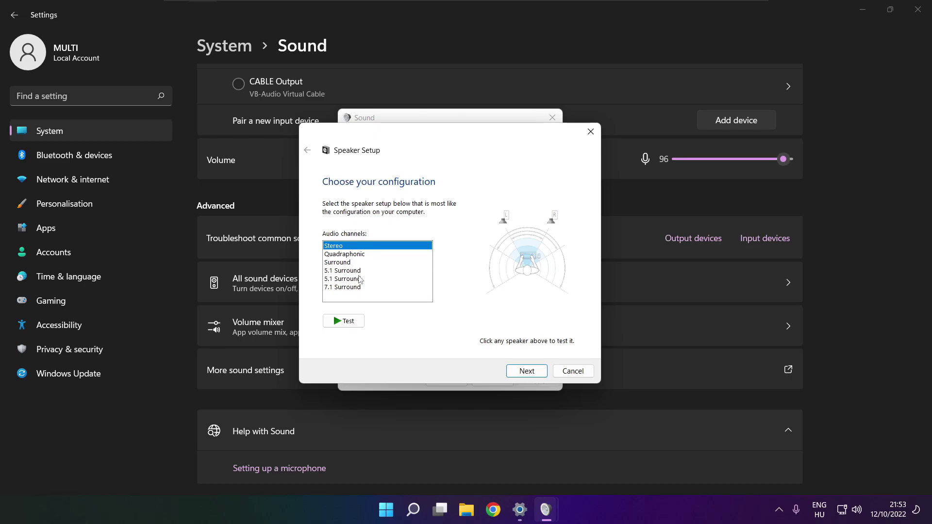
click(347, 287)
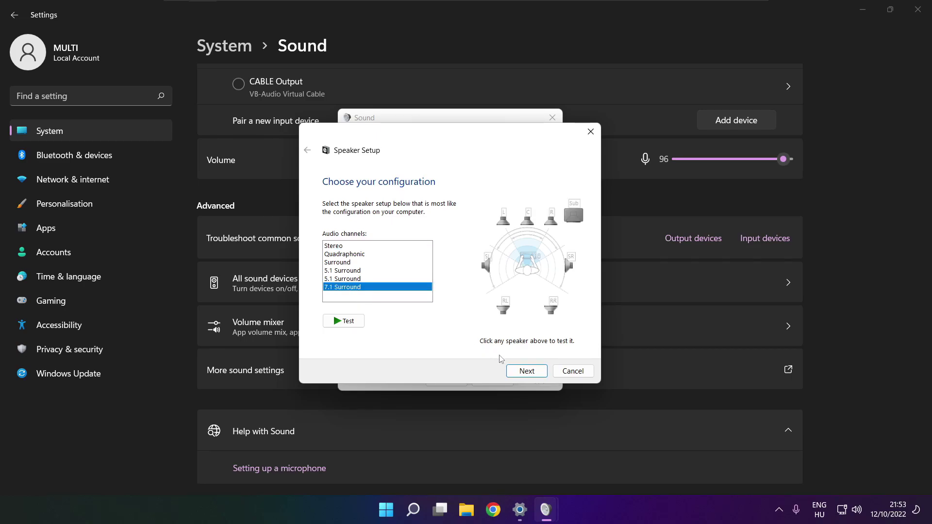
click(527, 371)
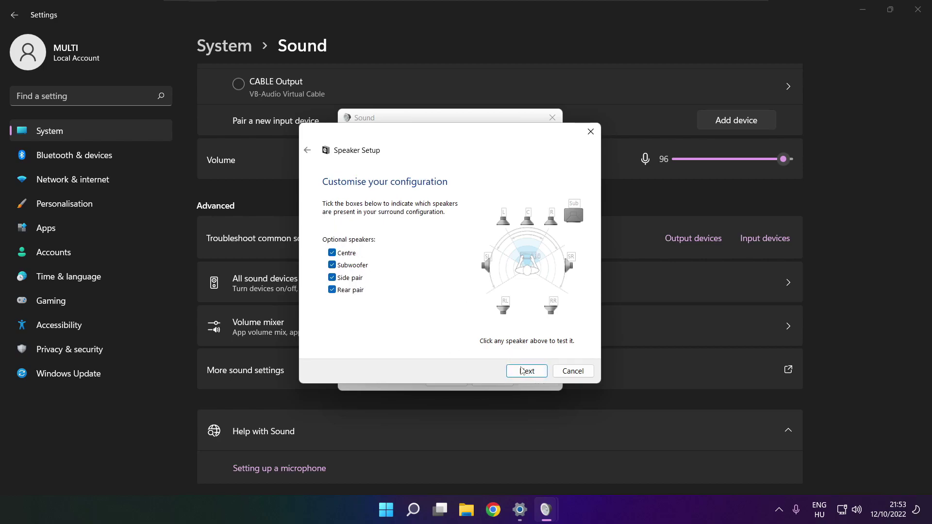
click(523, 372)
click(524, 372)
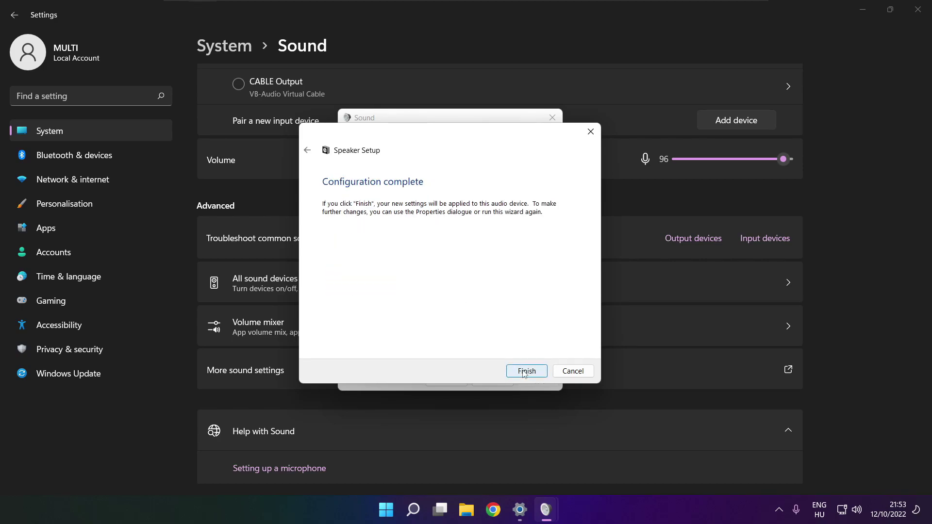
click(523, 371)
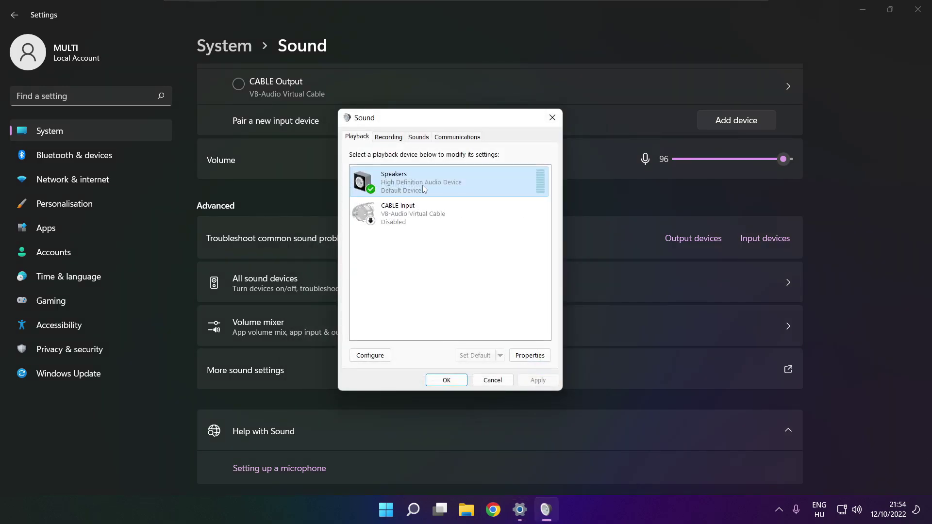
Step: Tick Disable all enhancements in Speakers Properties and apply the change
click(530, 355)
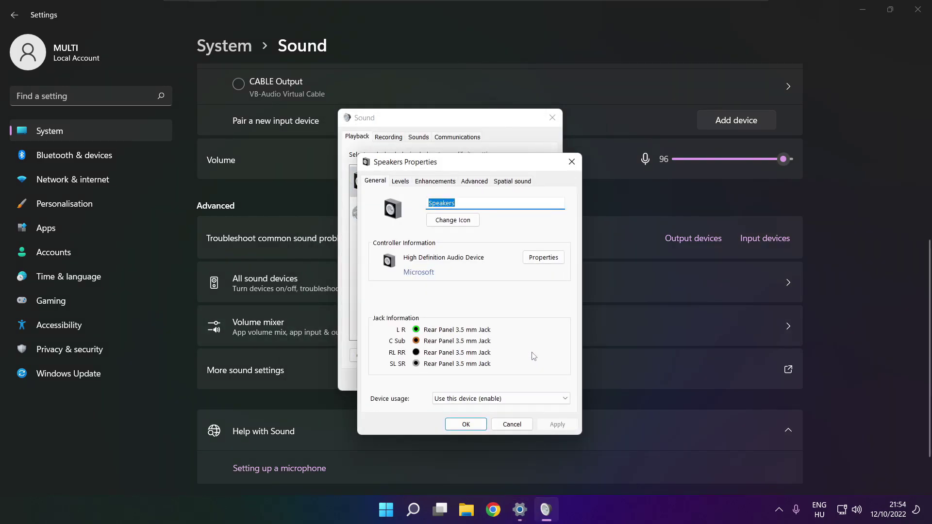
drag(436, 167, 416, 138)
click(389, 153)
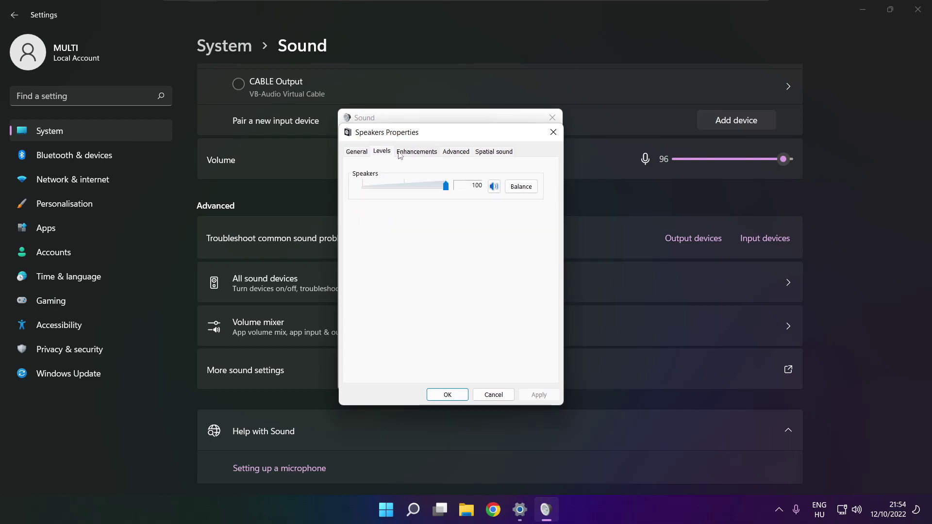
click(410, 152)
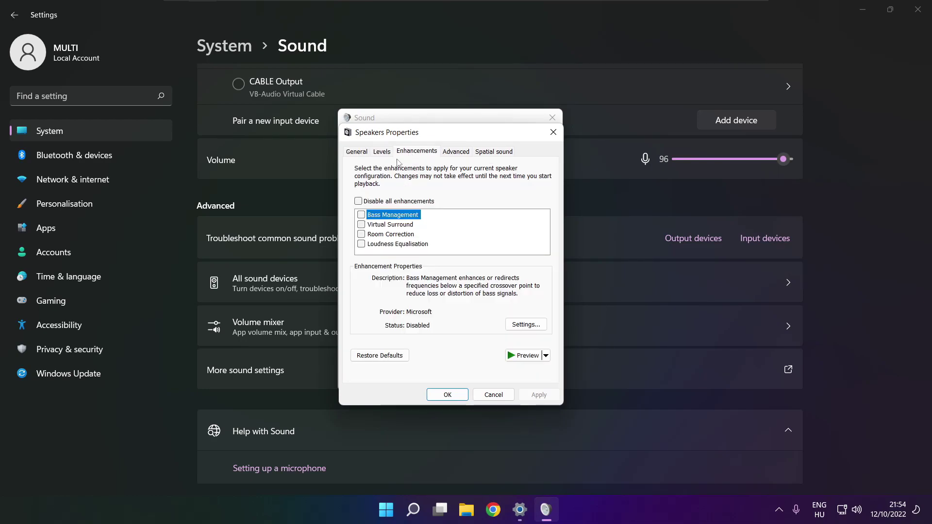
click(358, 202)
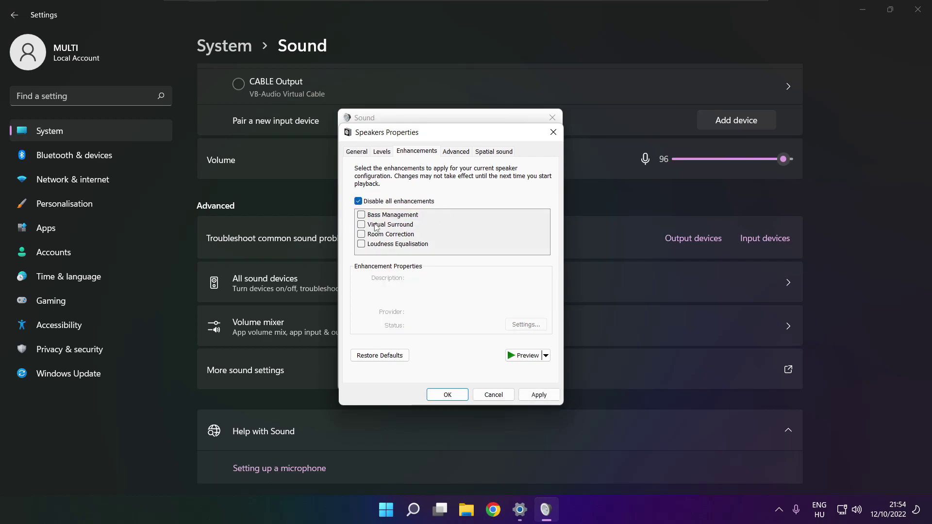
click(540, 394)
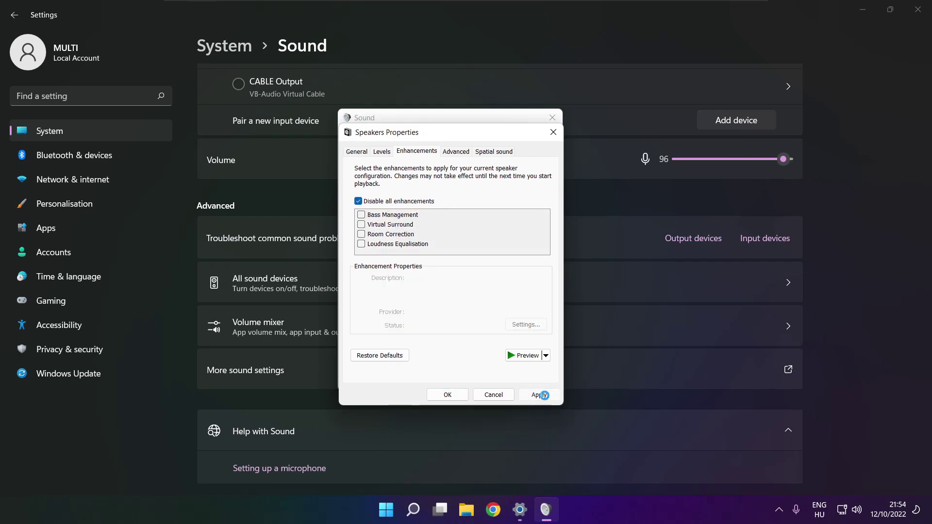
Step: Leave the Speakers' Advanced default format at 16 bit, 48000 Hz (DVD Quality)
click(453, 155)
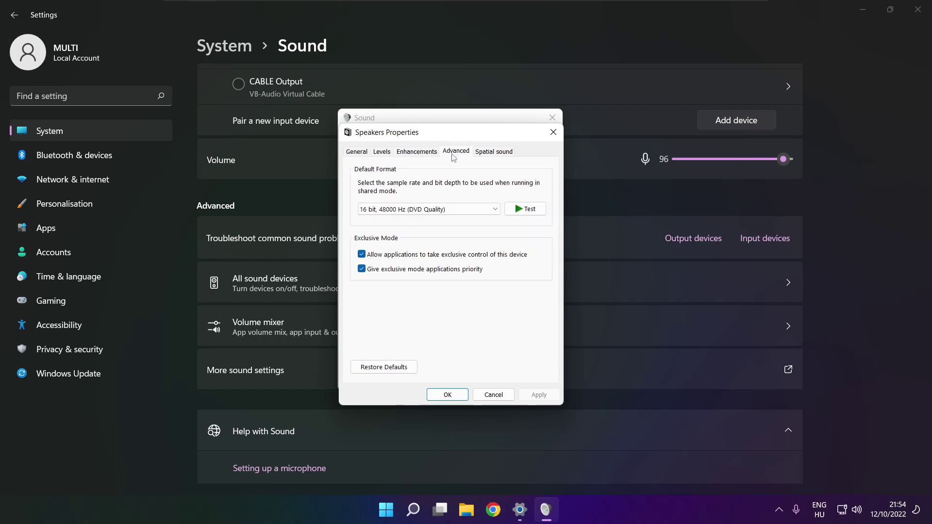
click(494, 210)
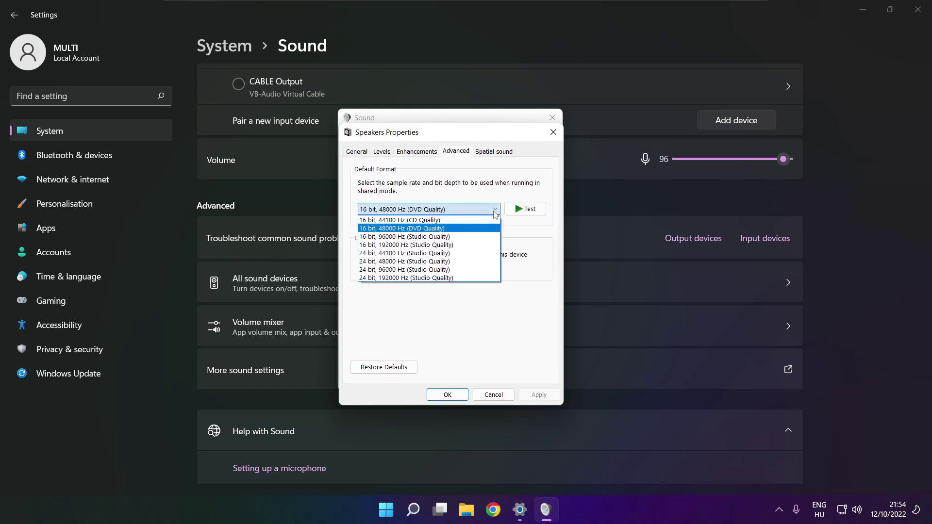
click(480, 233)
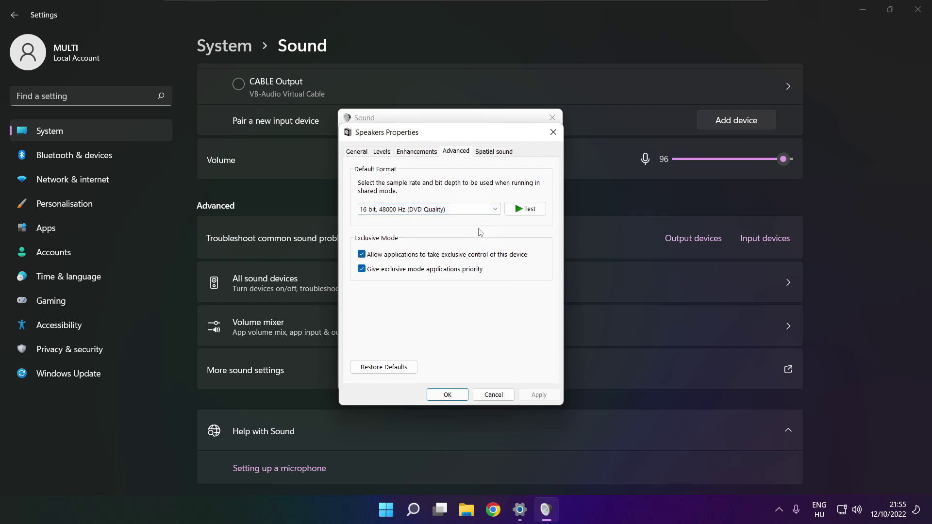
Step: Close Speakers Properties, the Sound dialog and Settings, then bring up Start's restart options
click(448, 394)
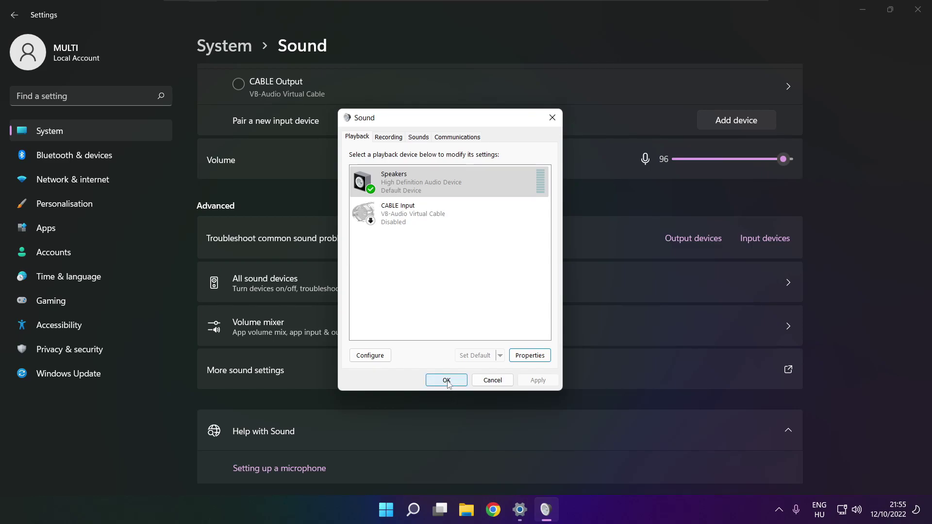
click(446, 380)
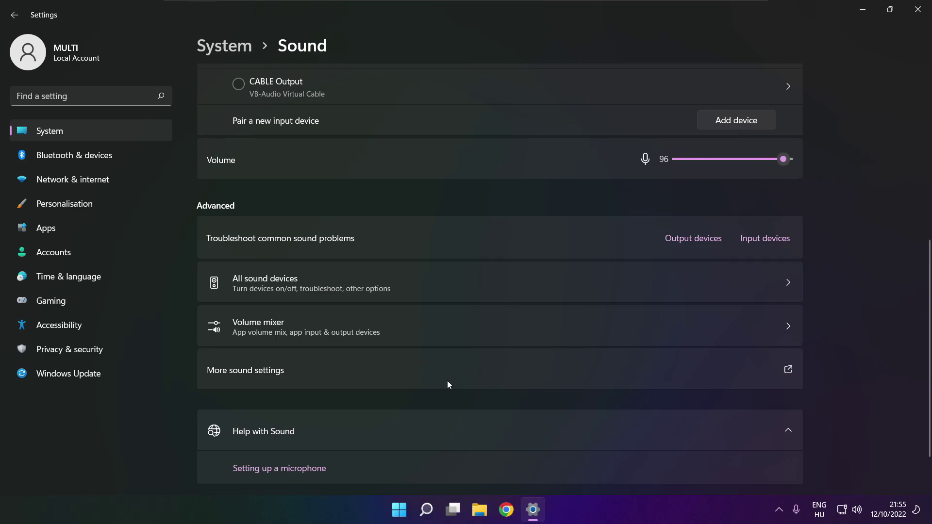
click(918, 13)
click(413, 510)
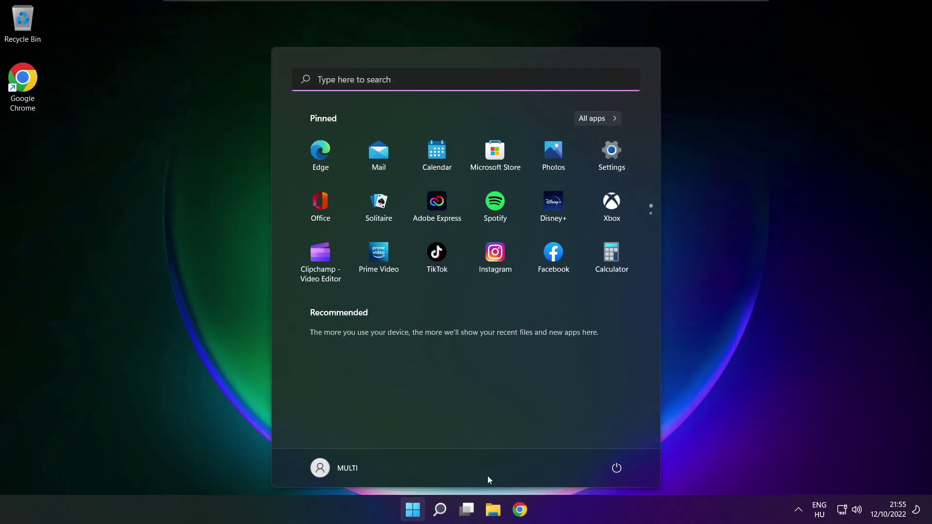
click(617, 468)
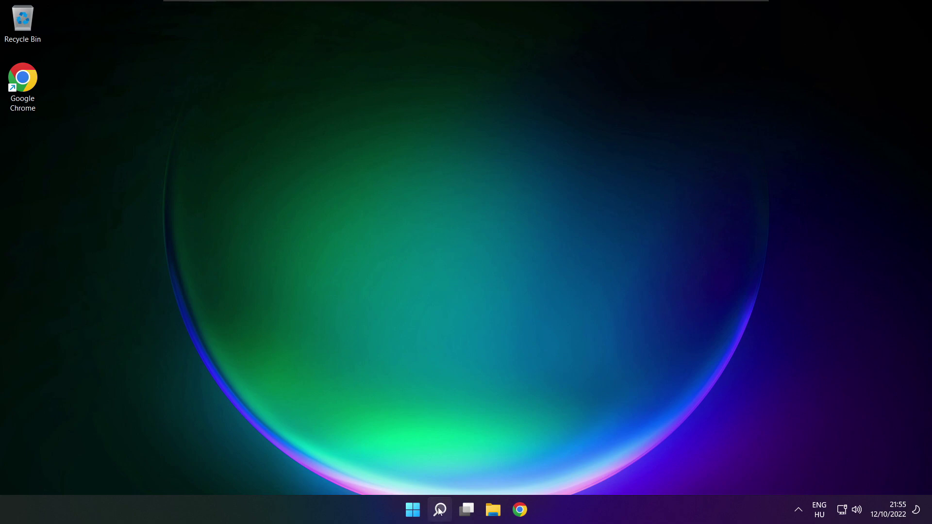
Step: Search for 'device manager' and launch the Device Manager best match
click(440, 509)
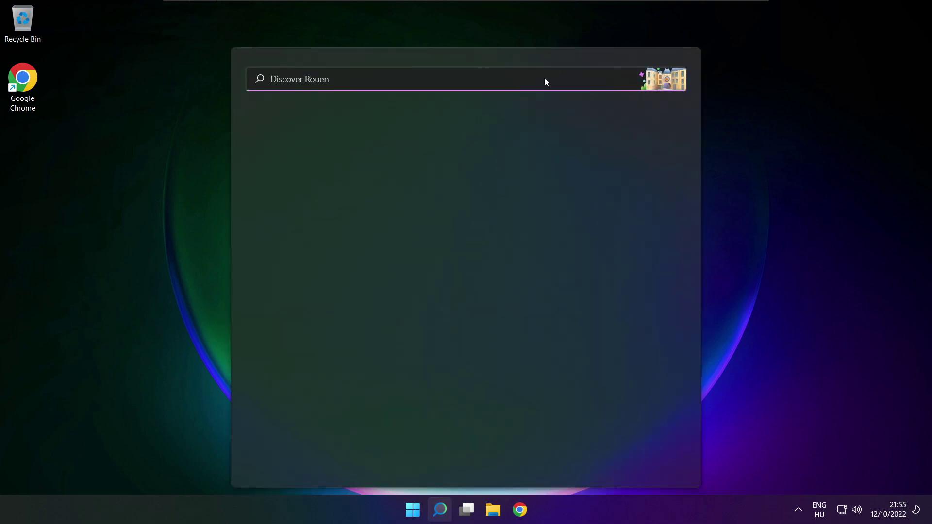
text(dev)
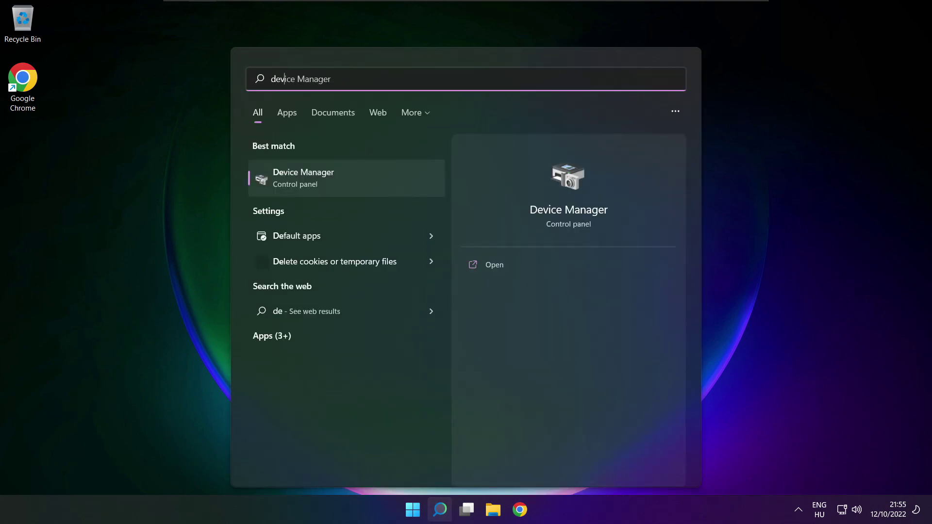
text(ice manager)
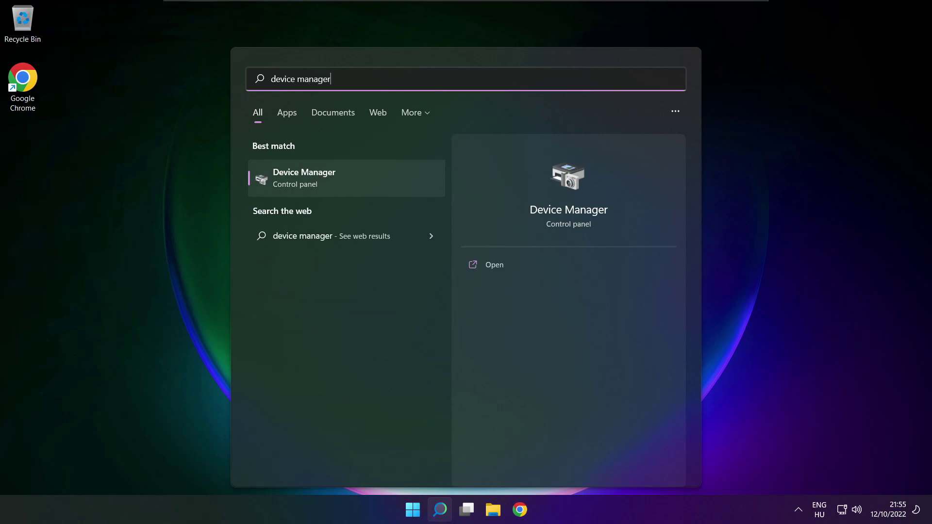
click(360, 181)
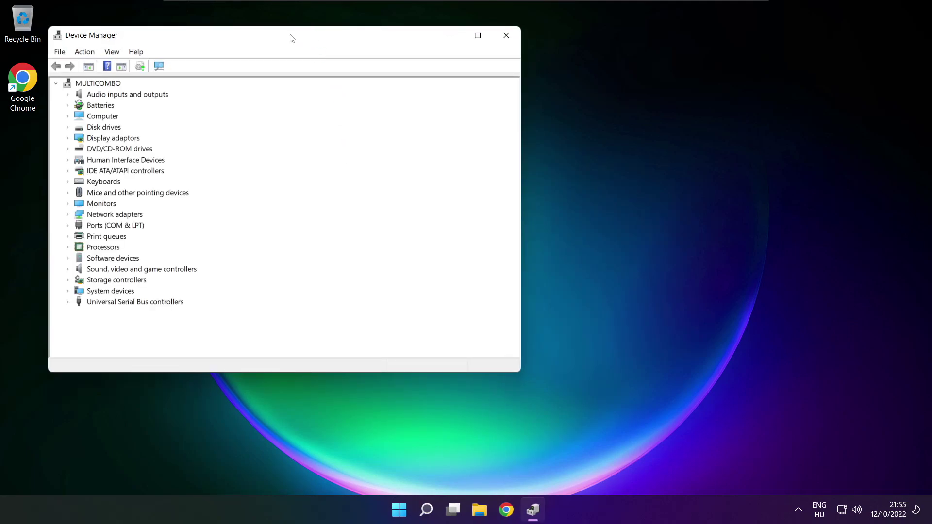
Step: Centre Device Manager, expand Sound, video and game controllers, and bring up High Definition Audio Device's actions
drag(289, 36, 488, 87)
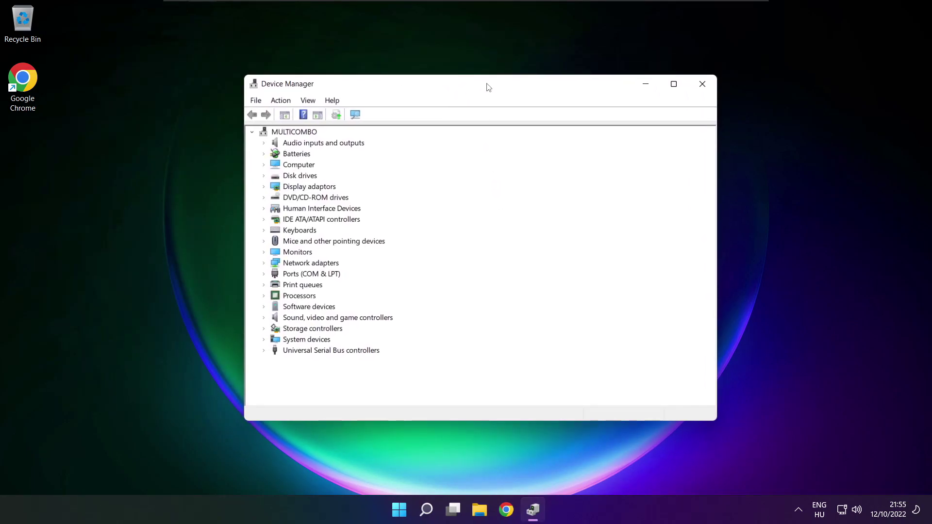
click(272, 320)
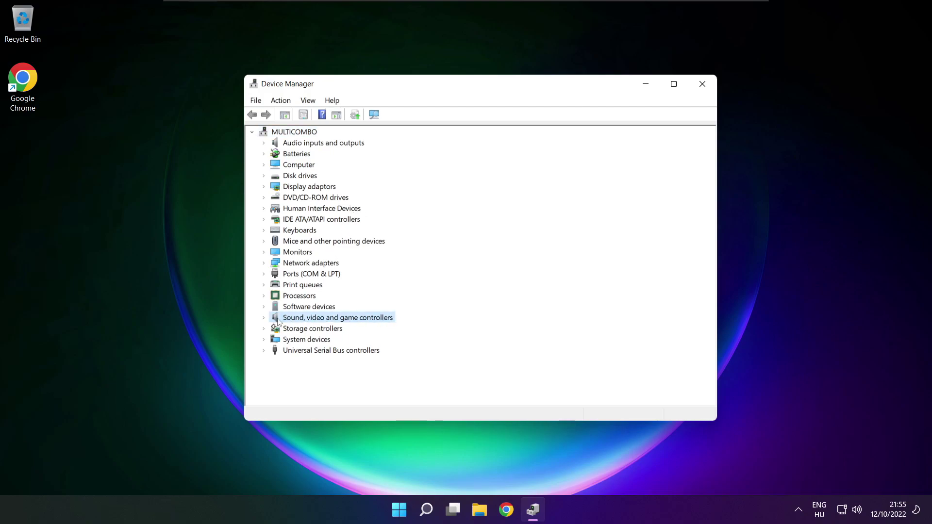
double_click(273, 320)
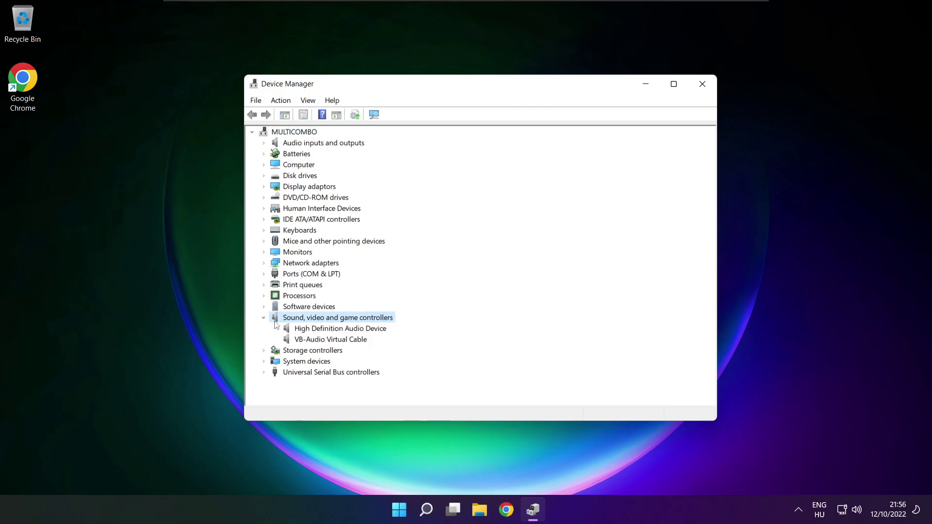
click(306, 331)
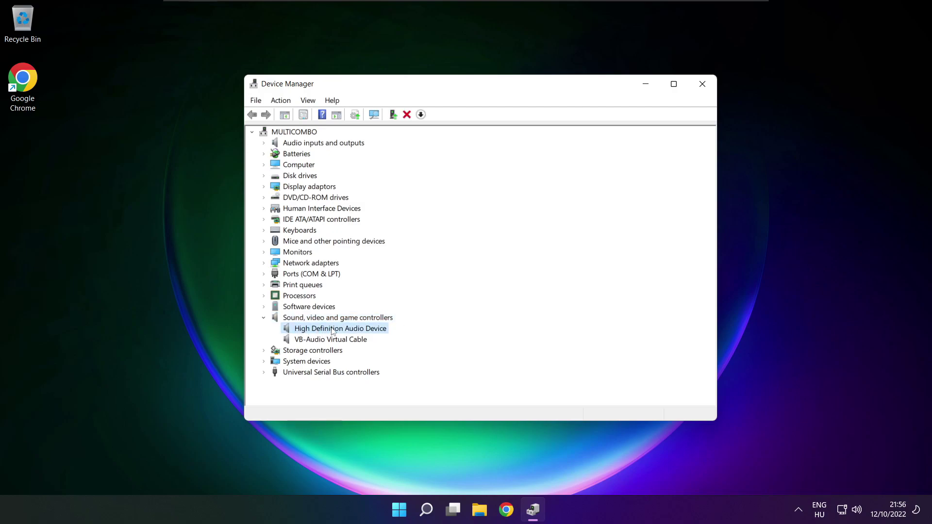
right_click(333, 330)
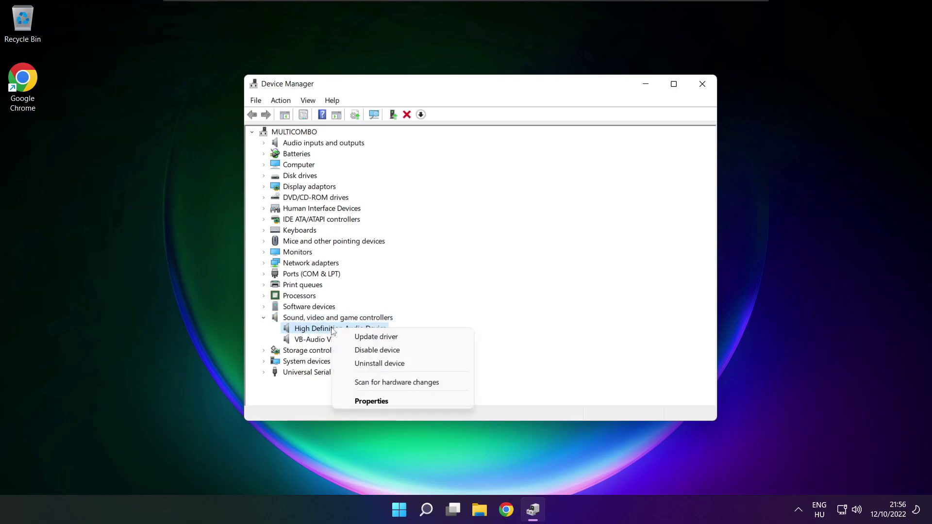
Step: Manually reinstall the audio driver by choosing High Definition Audio Device from the on-computer list and accepting the warning
click(420, 339)
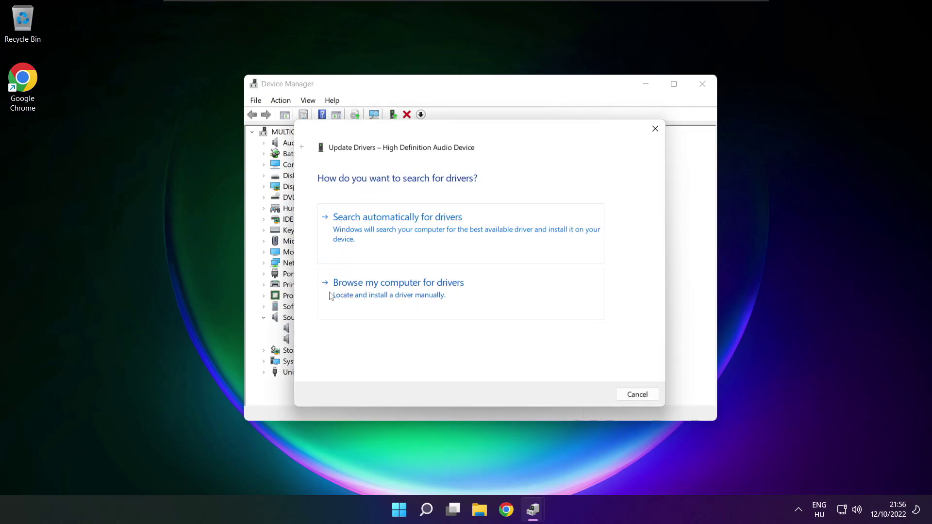
click(420, 296)
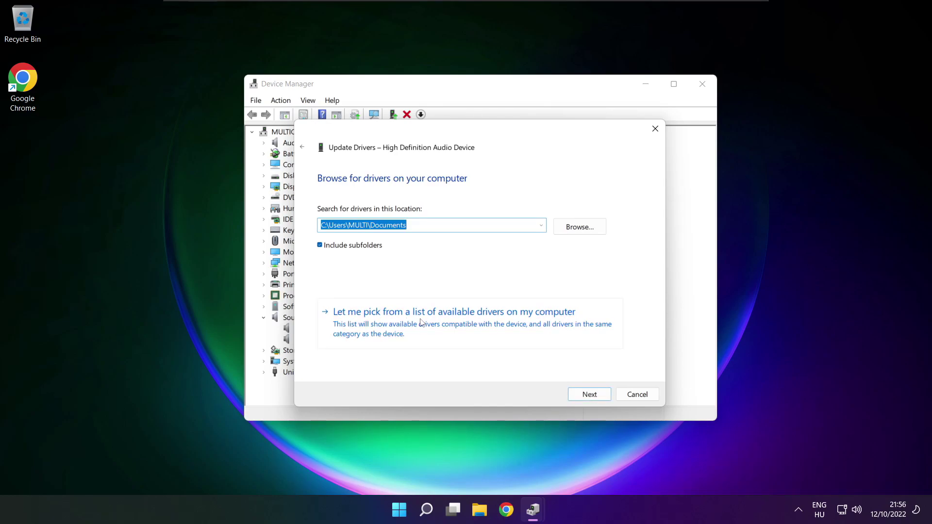
click(458, 329)
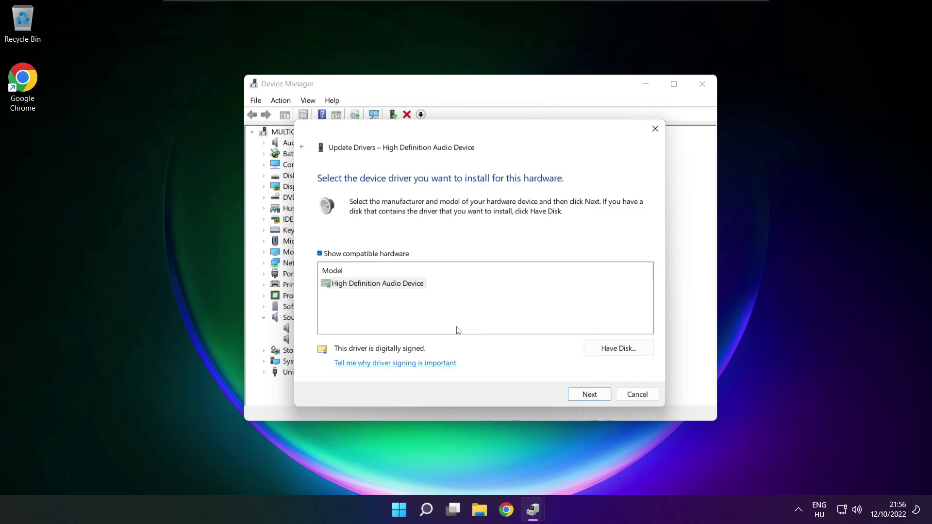
click(366, 286)
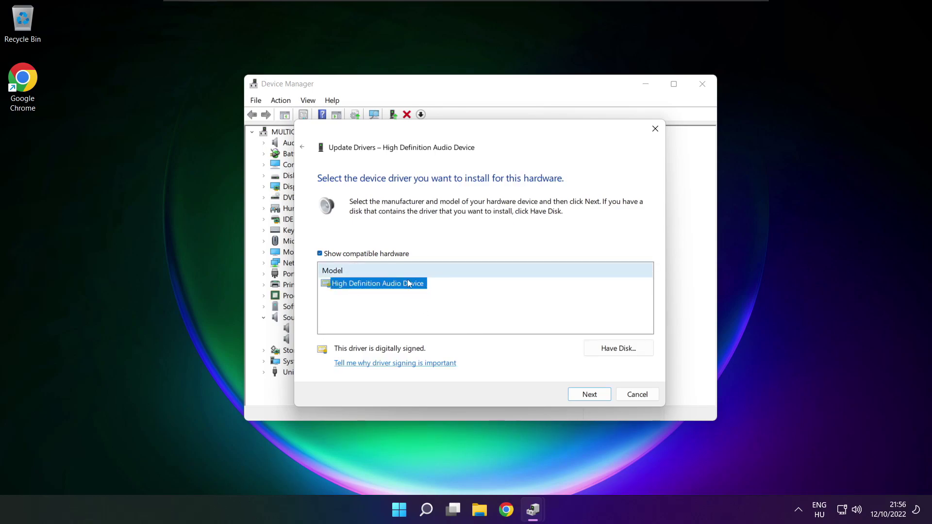
click(592, 396)
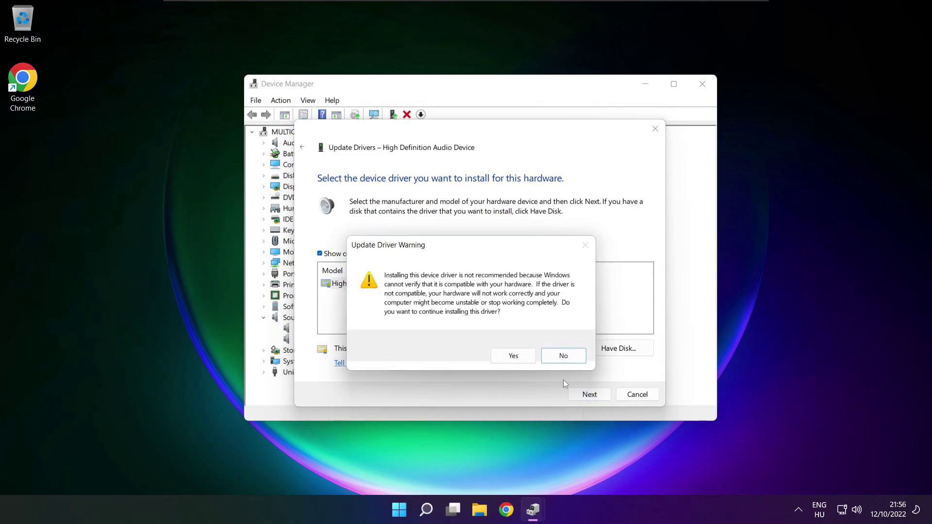
click(514, 355)
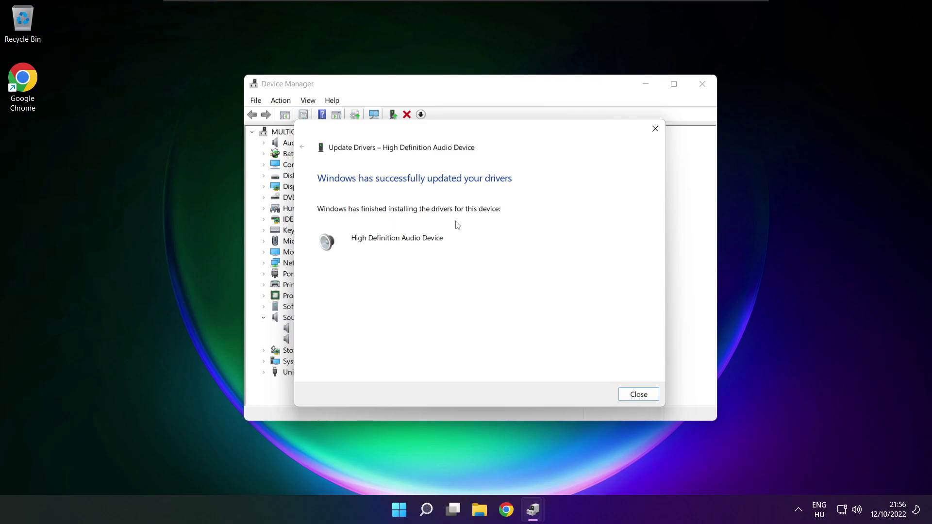
click(641, 395)
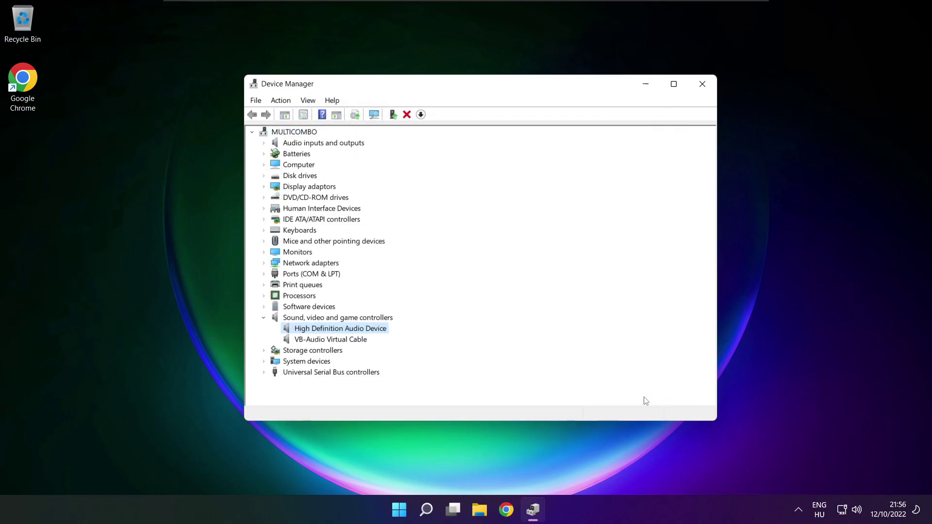
Step: Close Device Manager and bring up the Start menu power choices to restart
click(703, 84)
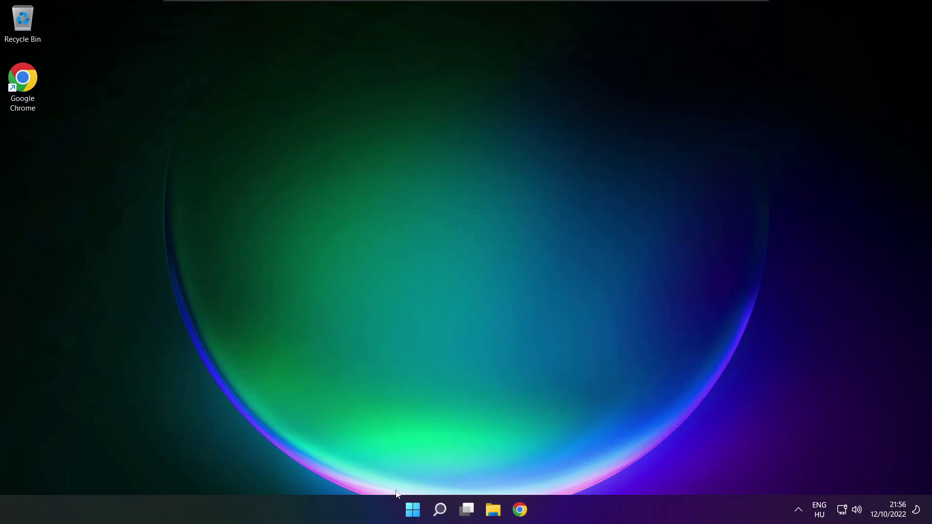
click(413, 509)
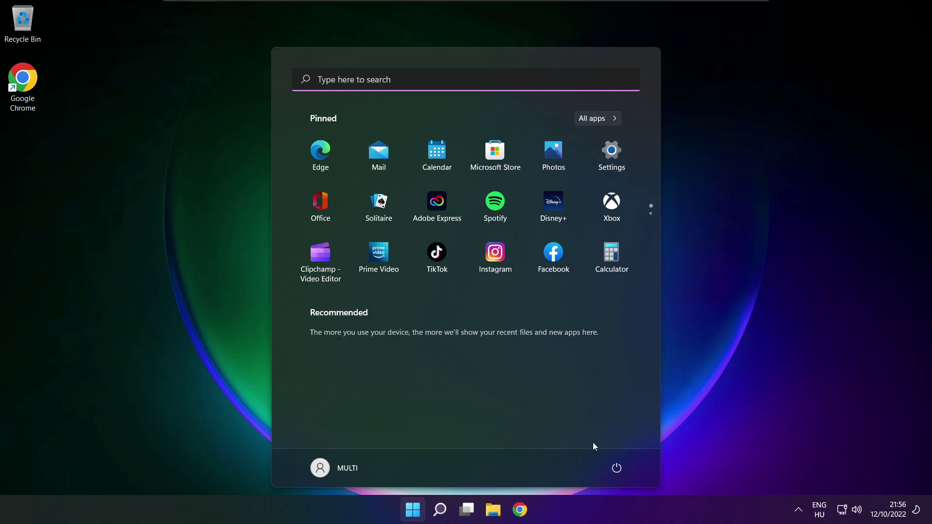
click(617, 468)
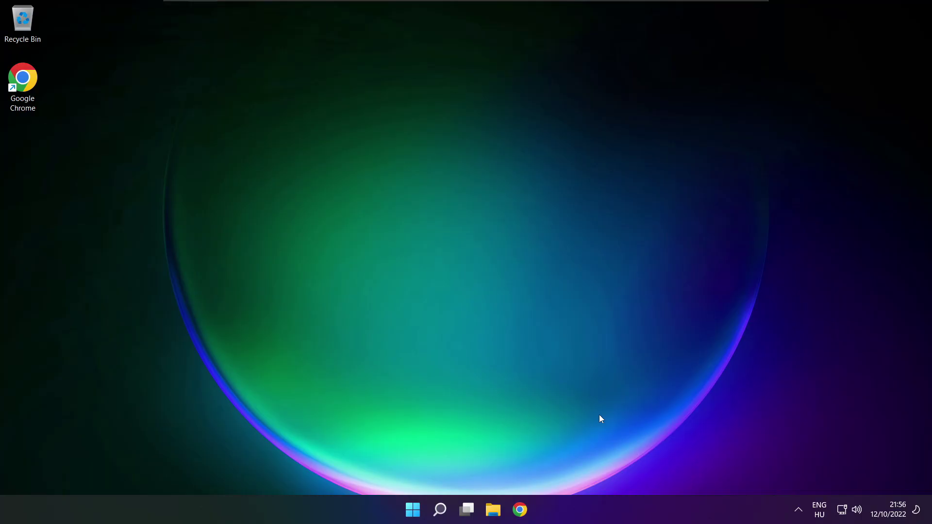
Step: Open Sound settings from the taskbar speaker icon and scroll down to the troubleshooting options
right_click(857, 510)
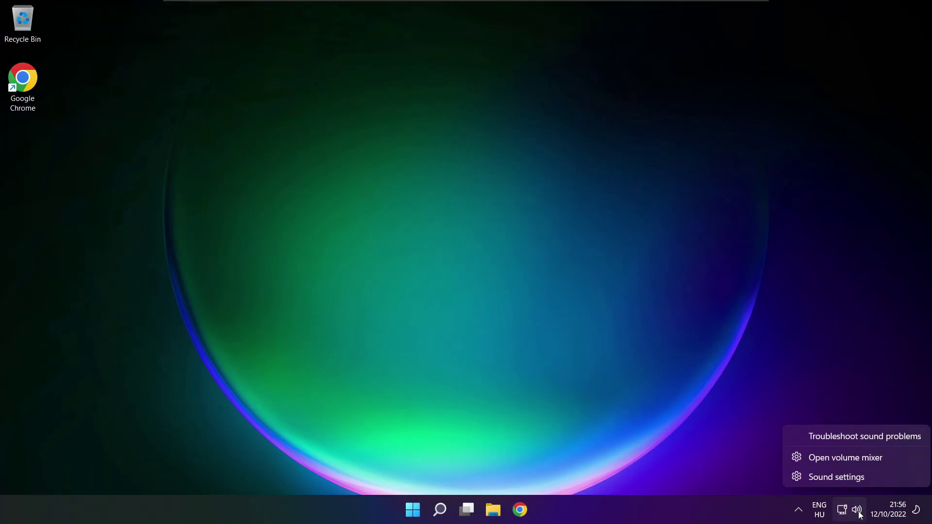
click(871, 478)
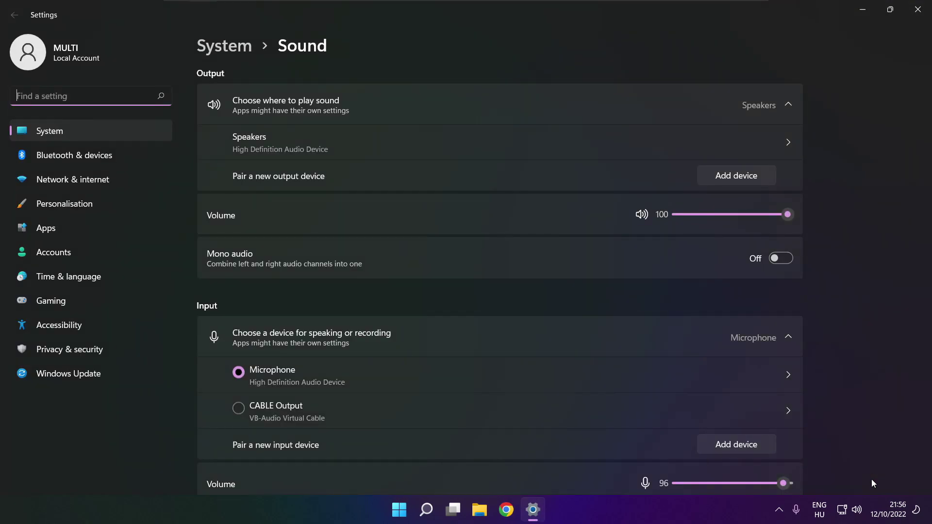
scroll(500, 280, down, 6)
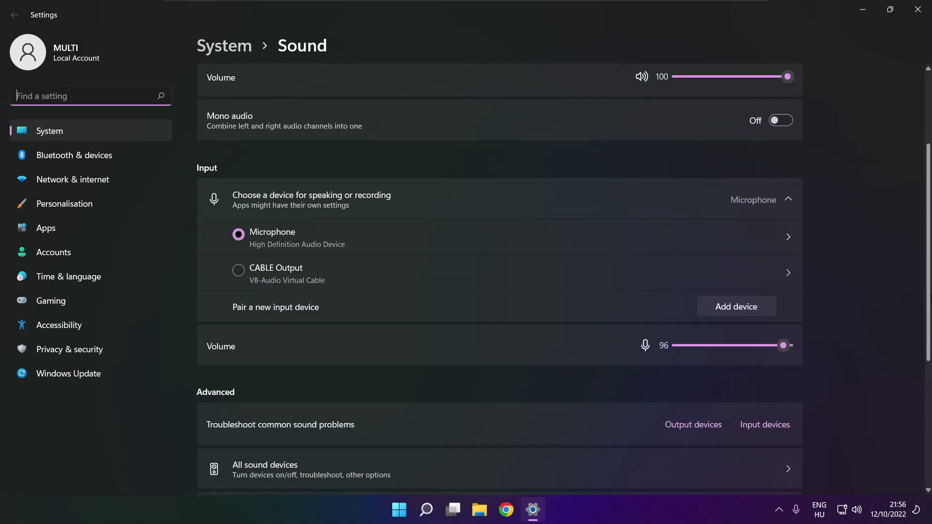
scroll(500, 280, down, 1)
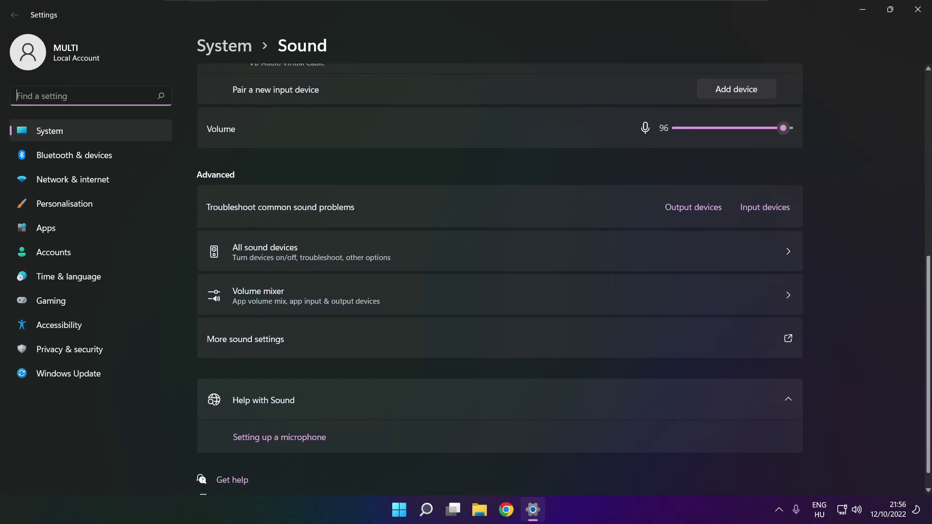
scroll(499, 279, down, 1)
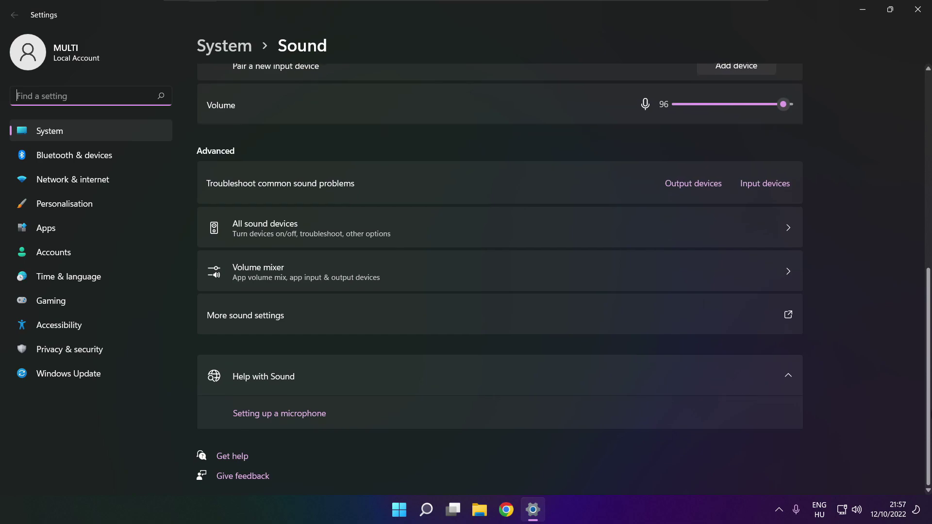
Step: Launch the Output devices troubleshooter under 'Troubleshoot common sound problems'
click(698, 189)
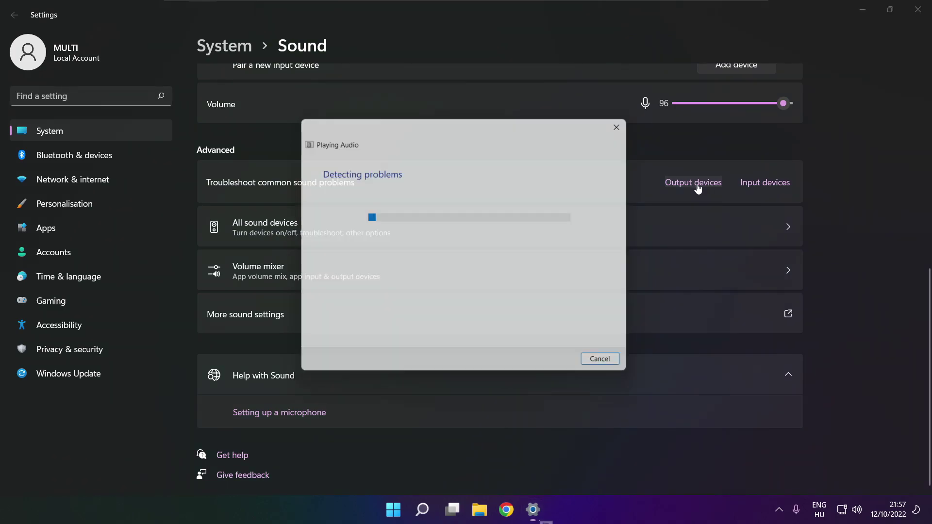